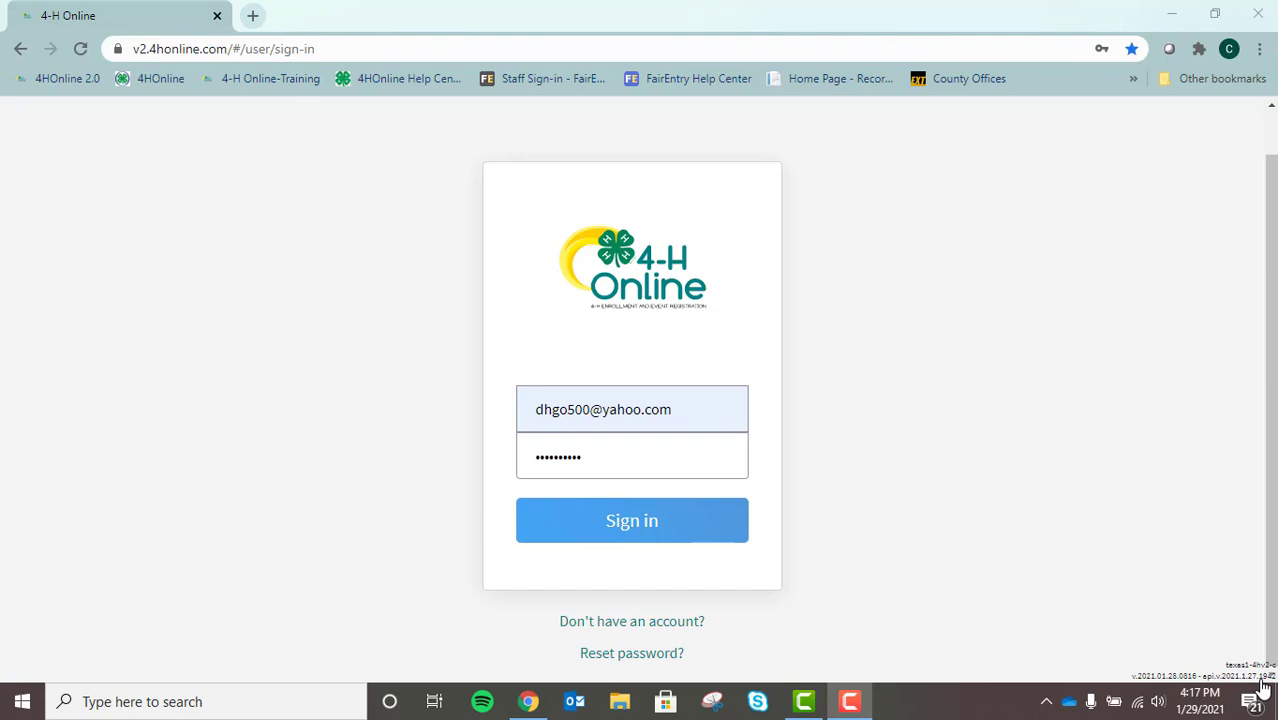
Sign in to 4-H Online with the family's saved e-mail and password
click(648, 525)
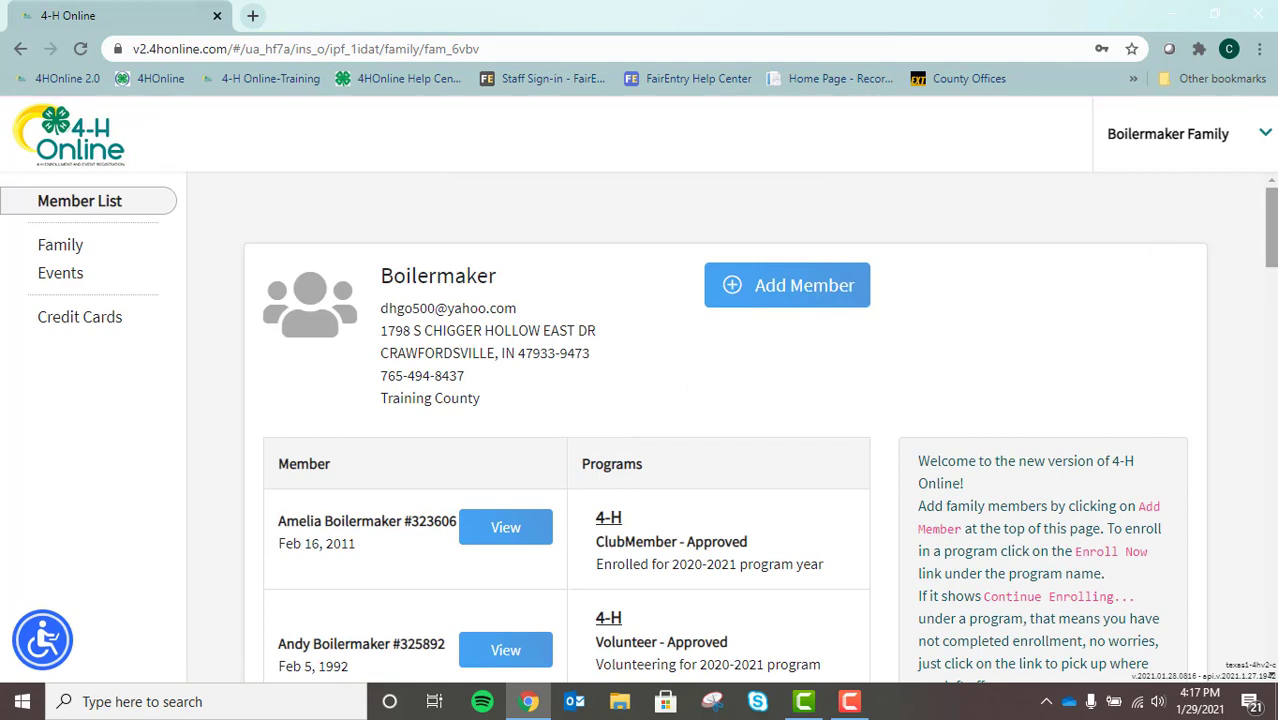
Open the chosen member's Profile from the family Member List
drag(1272, 213, 1261, 337)
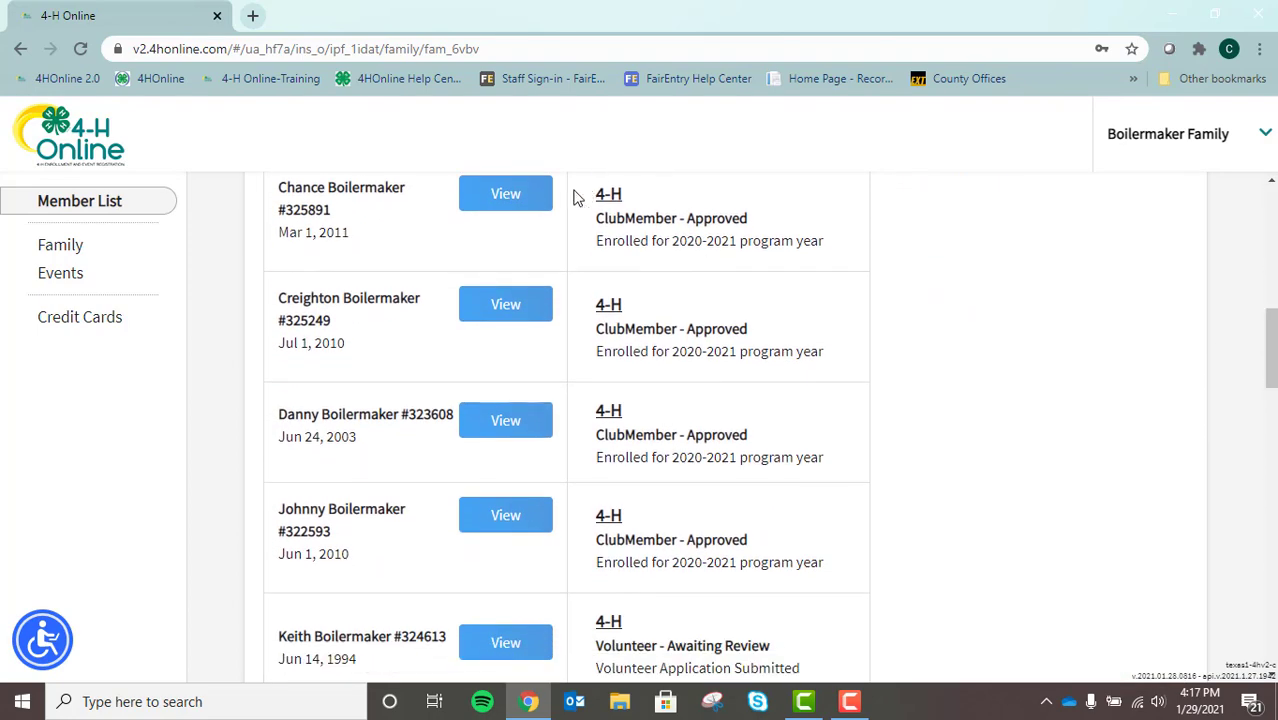
click(532, 193)
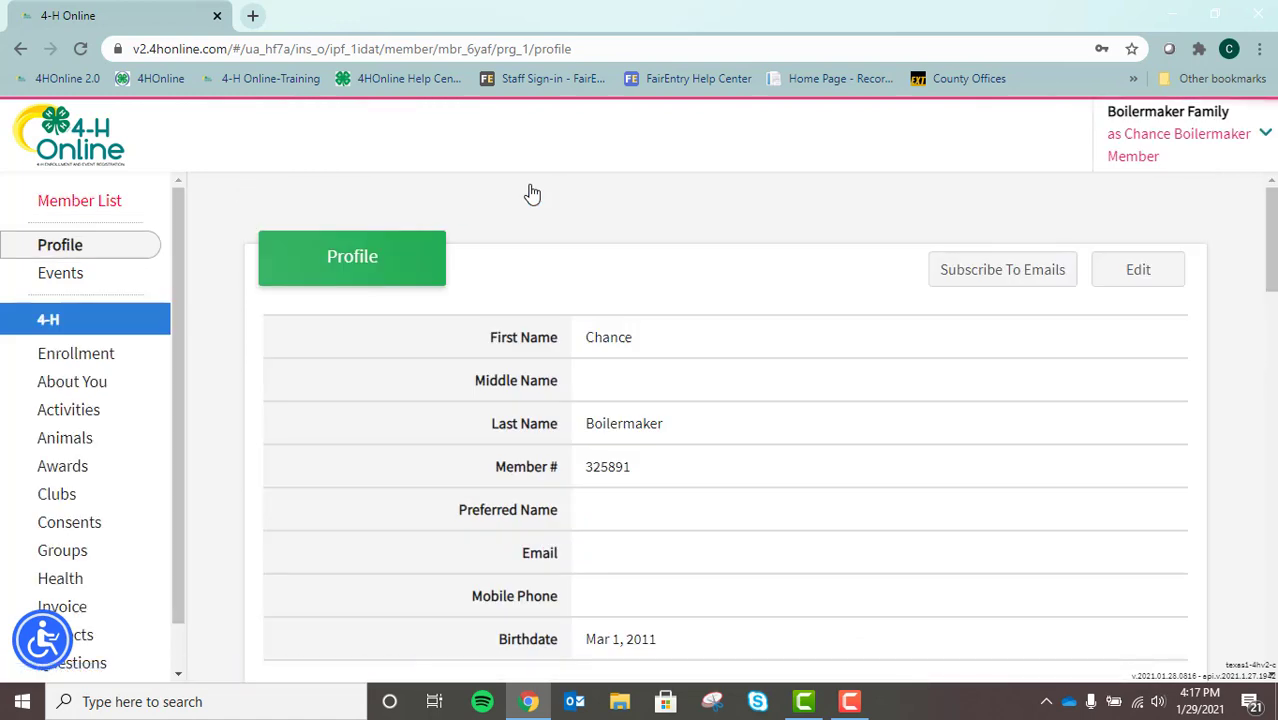
Show the member's Animals list, where Bessy is Active, and start Add an Animal
click(89, 445)
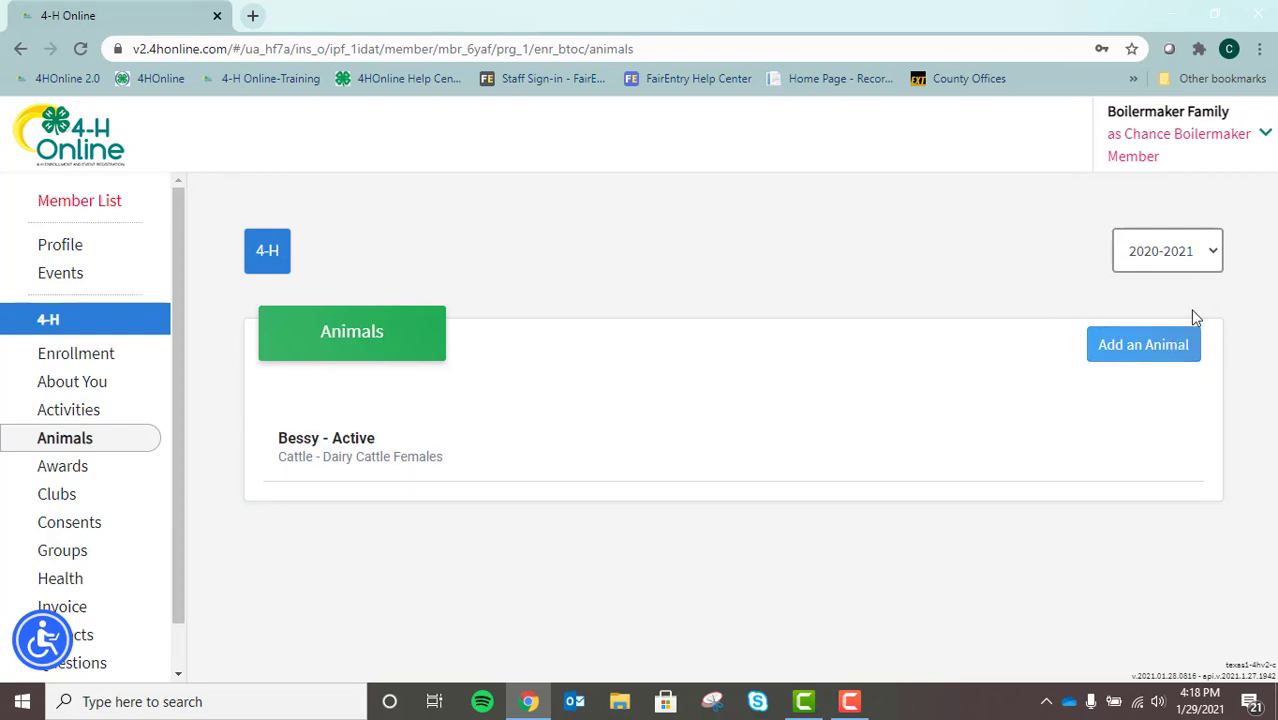
click(1149, 350)
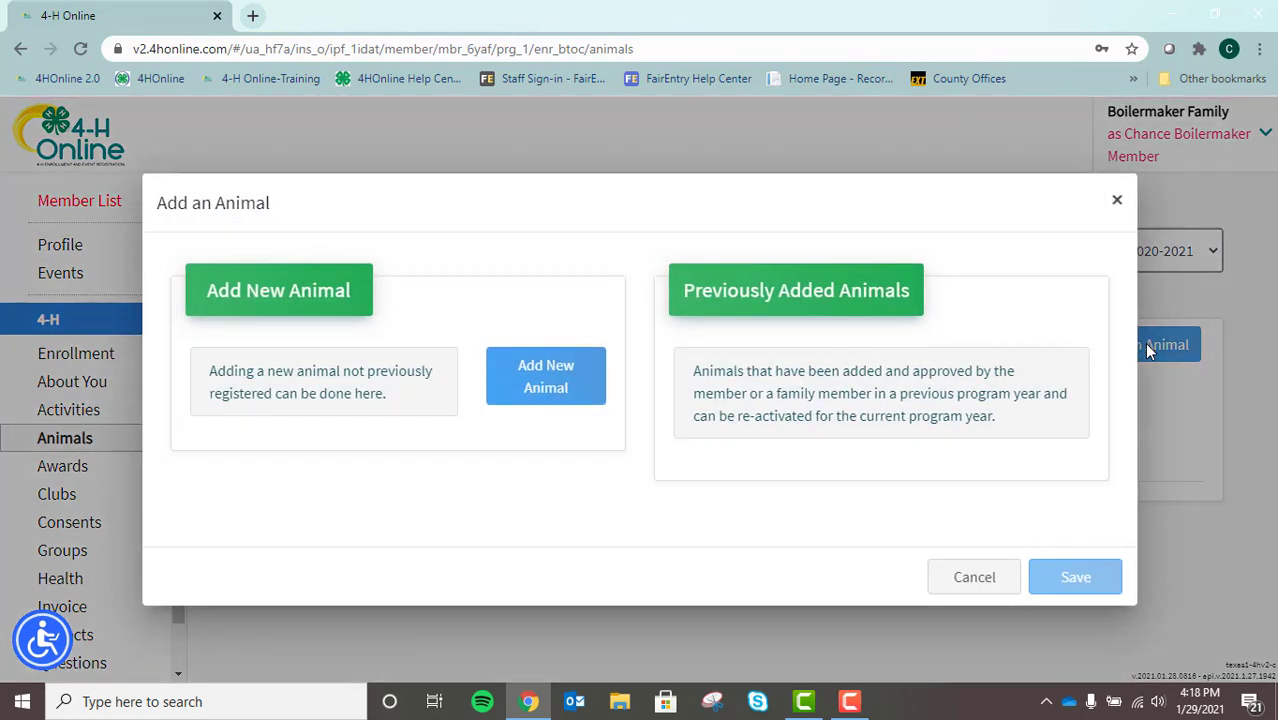
Register a new Beef and Dairy Steers animal with tag 55678 and save it
click(545, 385)
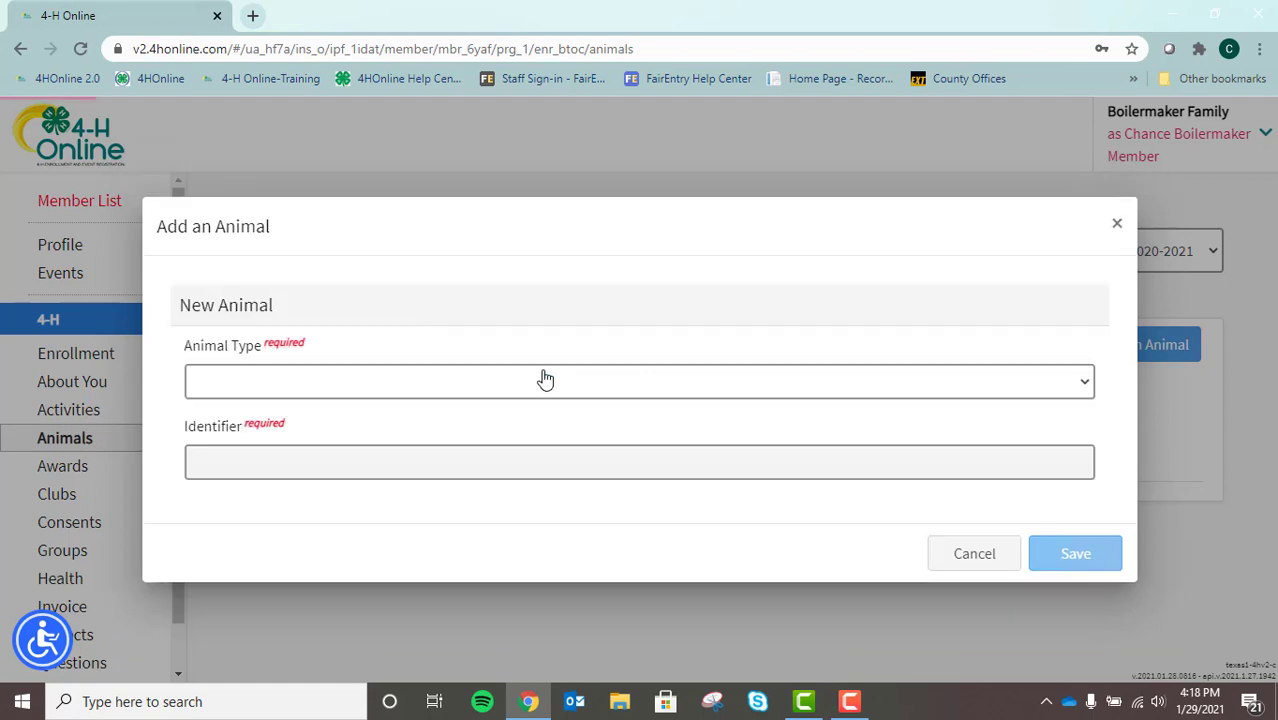
click(400, 378)
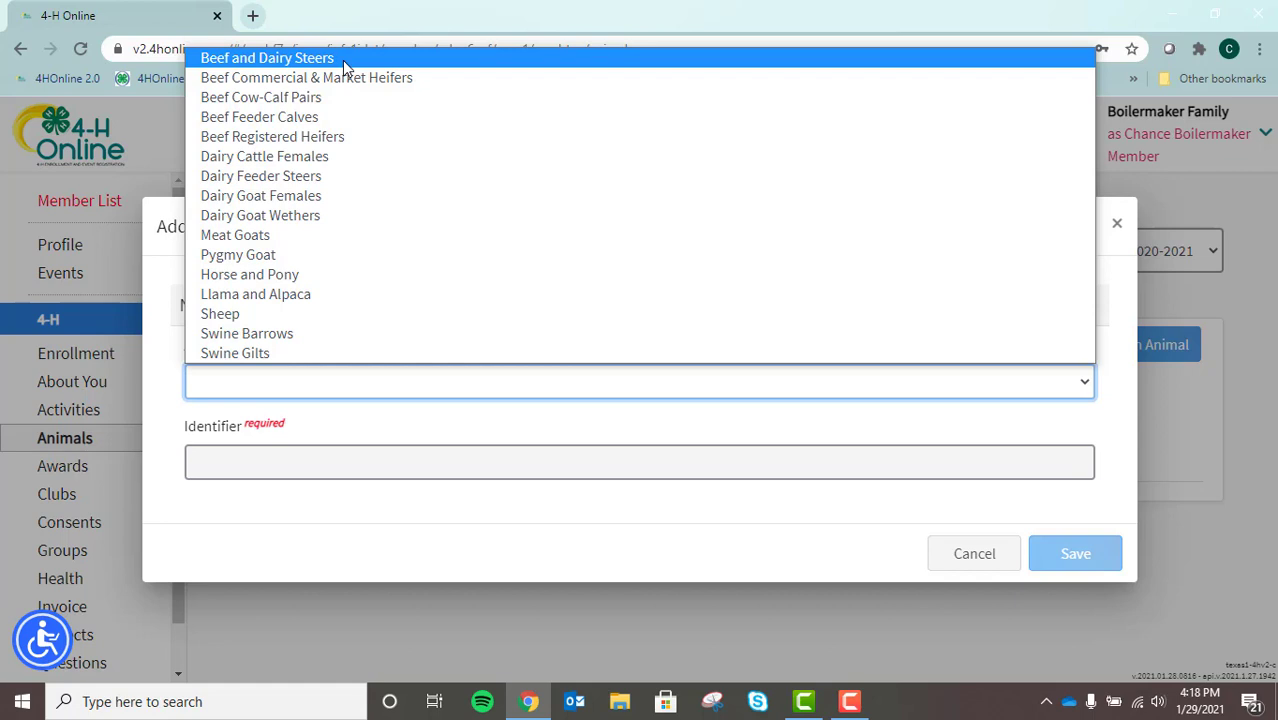
click(342, 60)
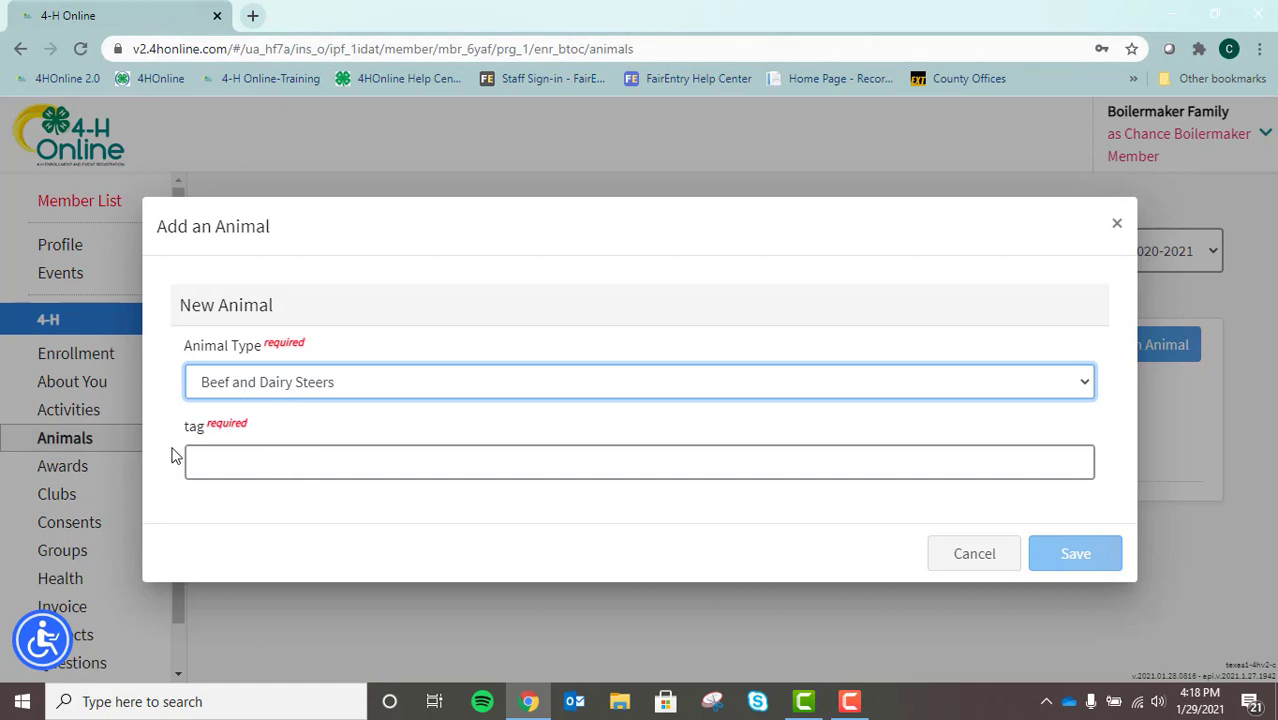
click(272, 462)
text(55678)
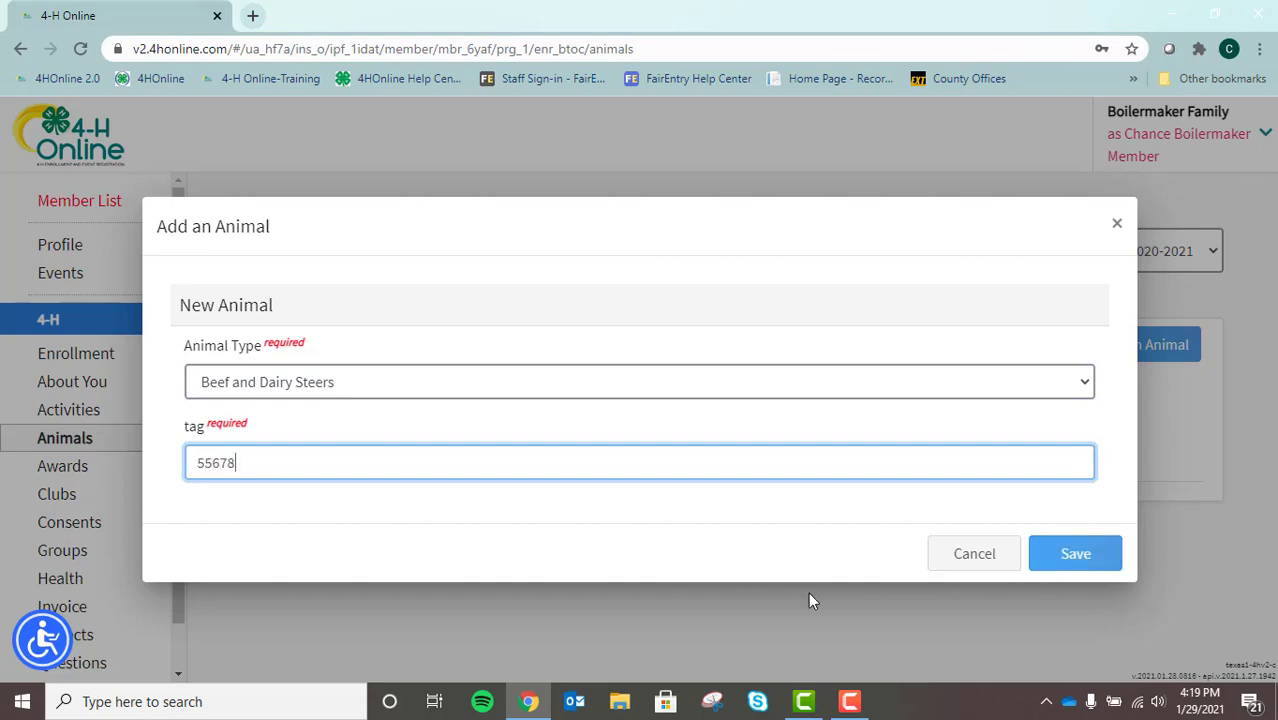
click(1075, 553)
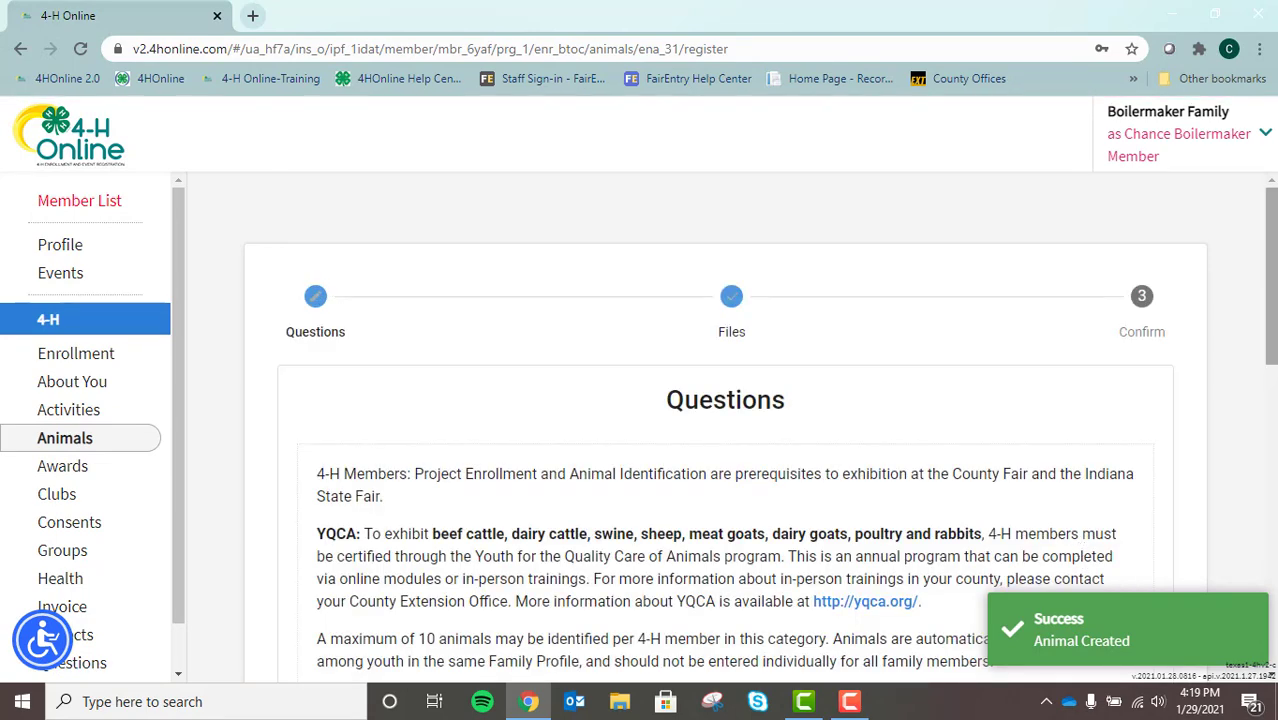
Reveal the steer's registration questions and return to the Animal section fields
scroll(725, 430, down, 2)
scroll(725, 430, down, 2)
drag(1273, 342, 1267, 495)
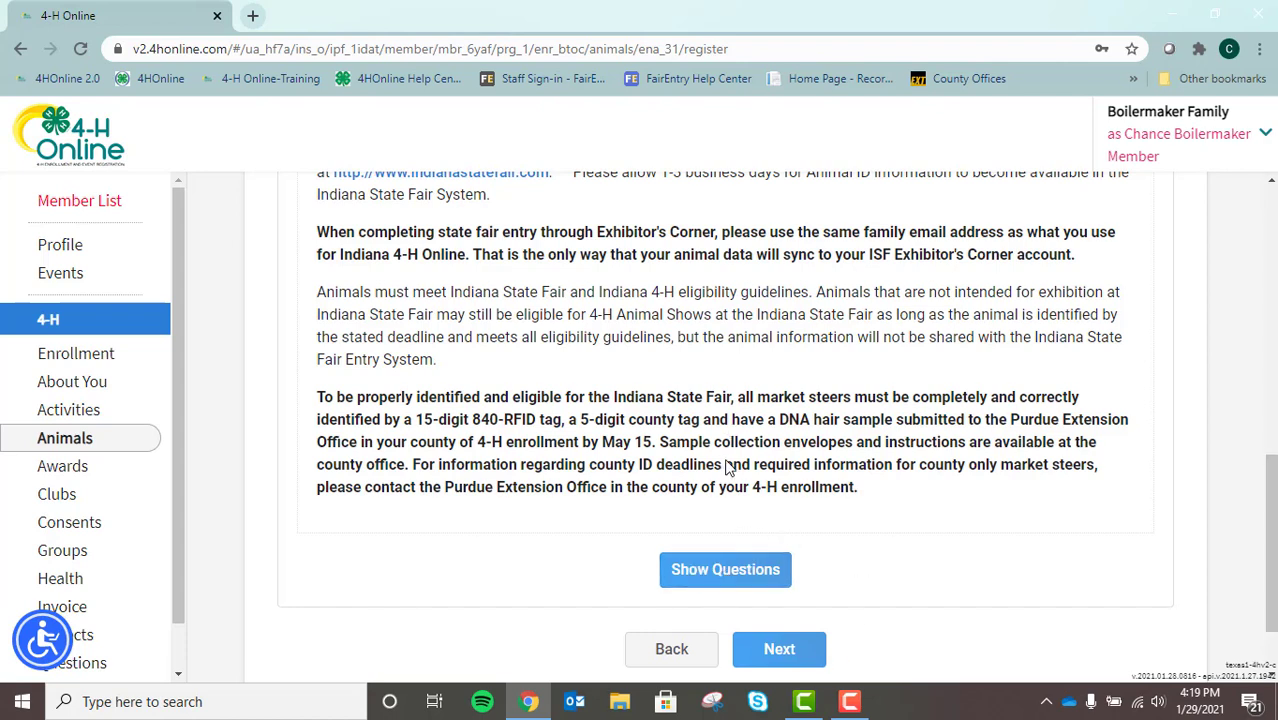
click(740, 582)
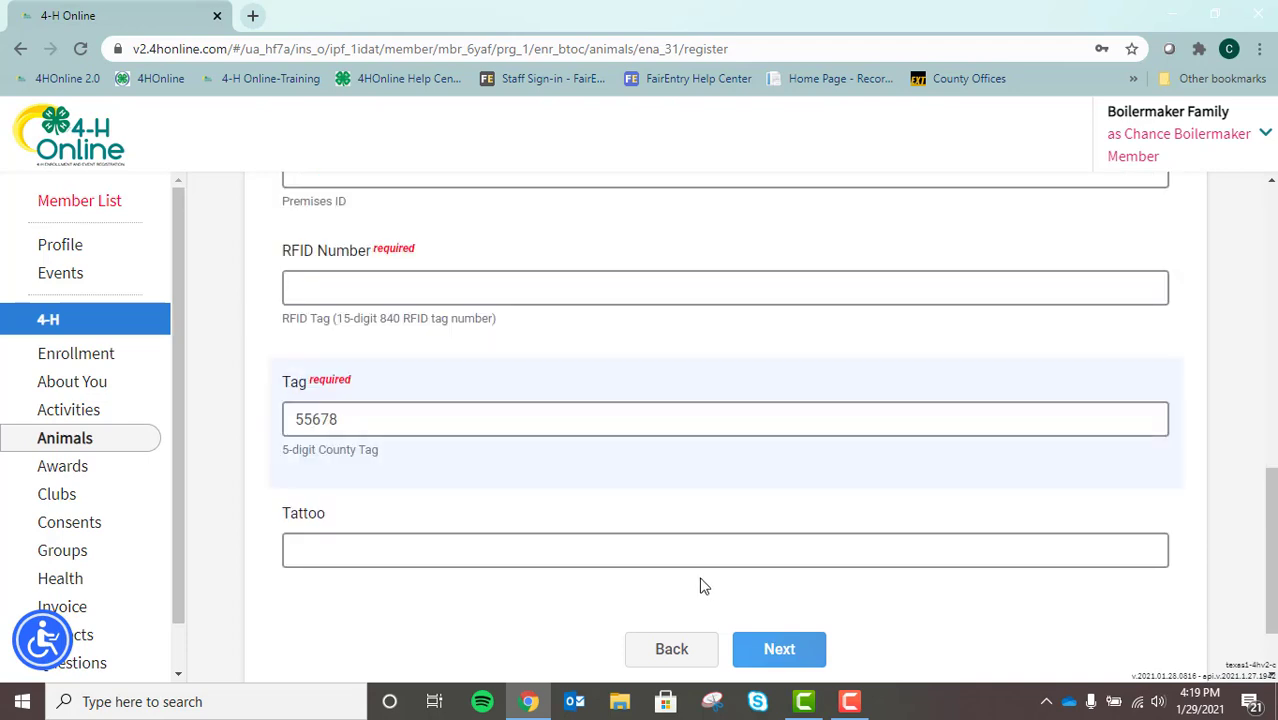
drag(1270, 533, 1270, 268)
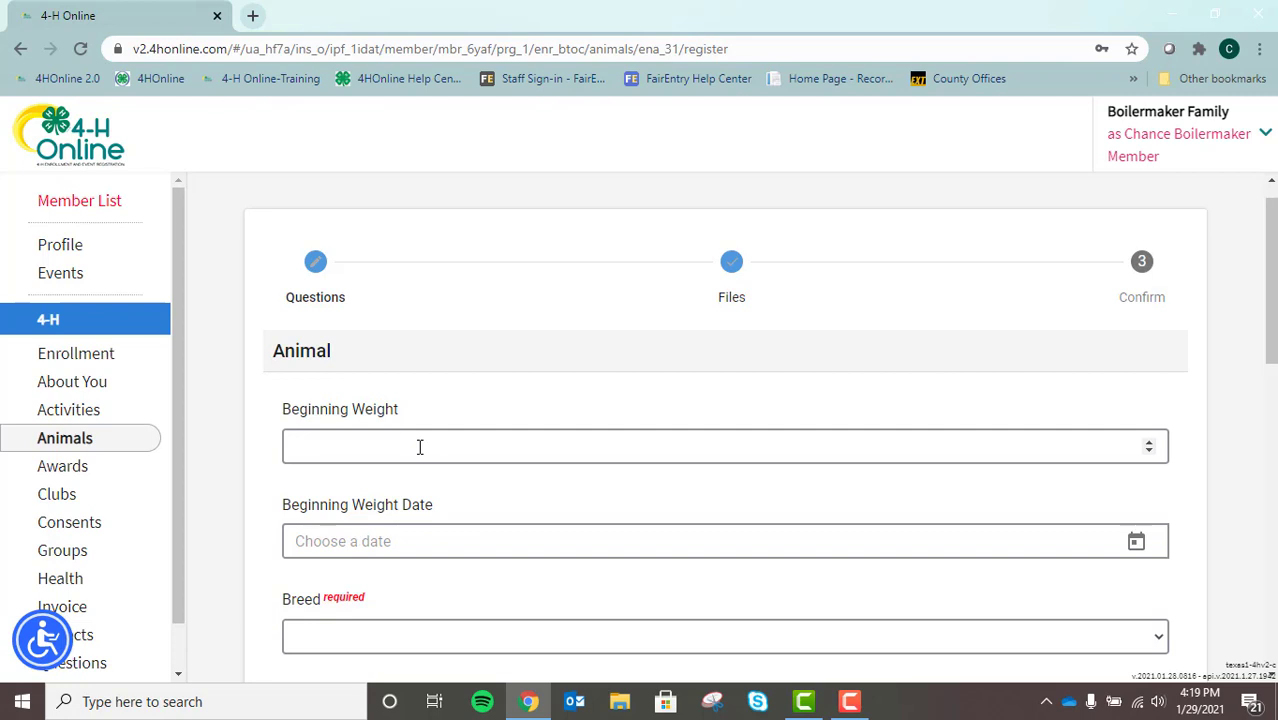
Enter a beginning weight of 900 dated January 9, 2021
click(420, 447)
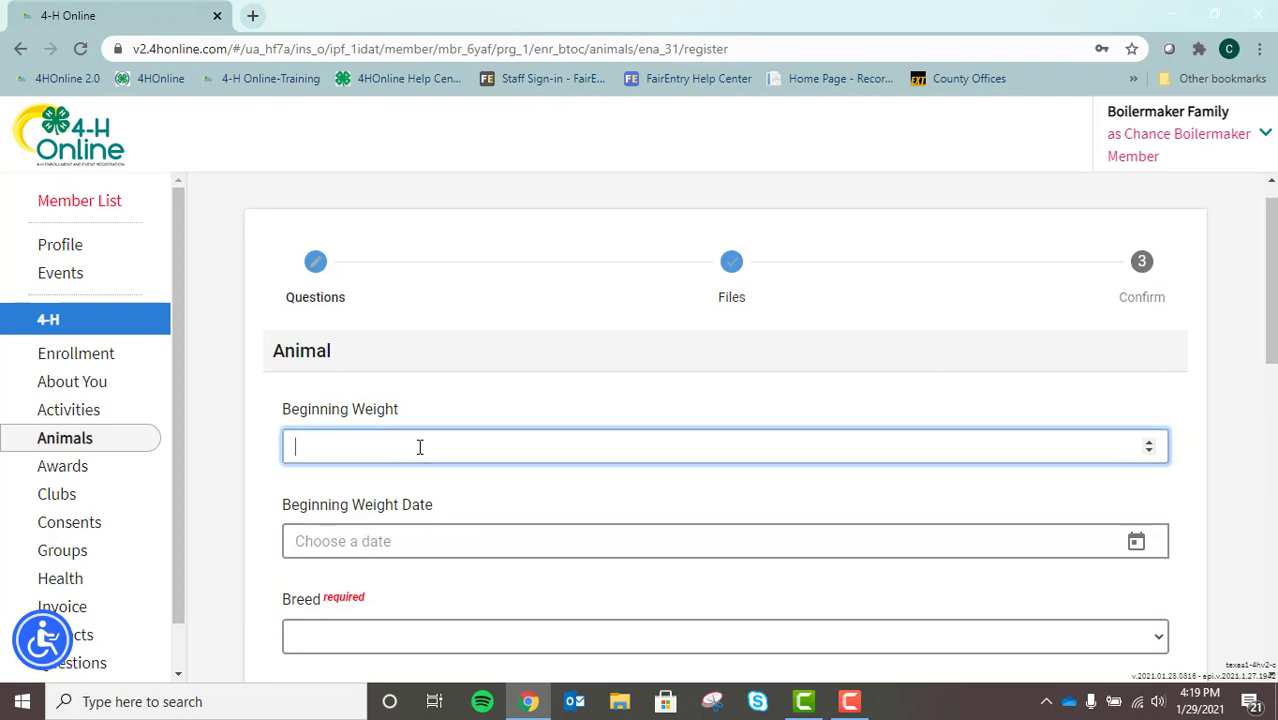
text(900)
click(1136, 541)
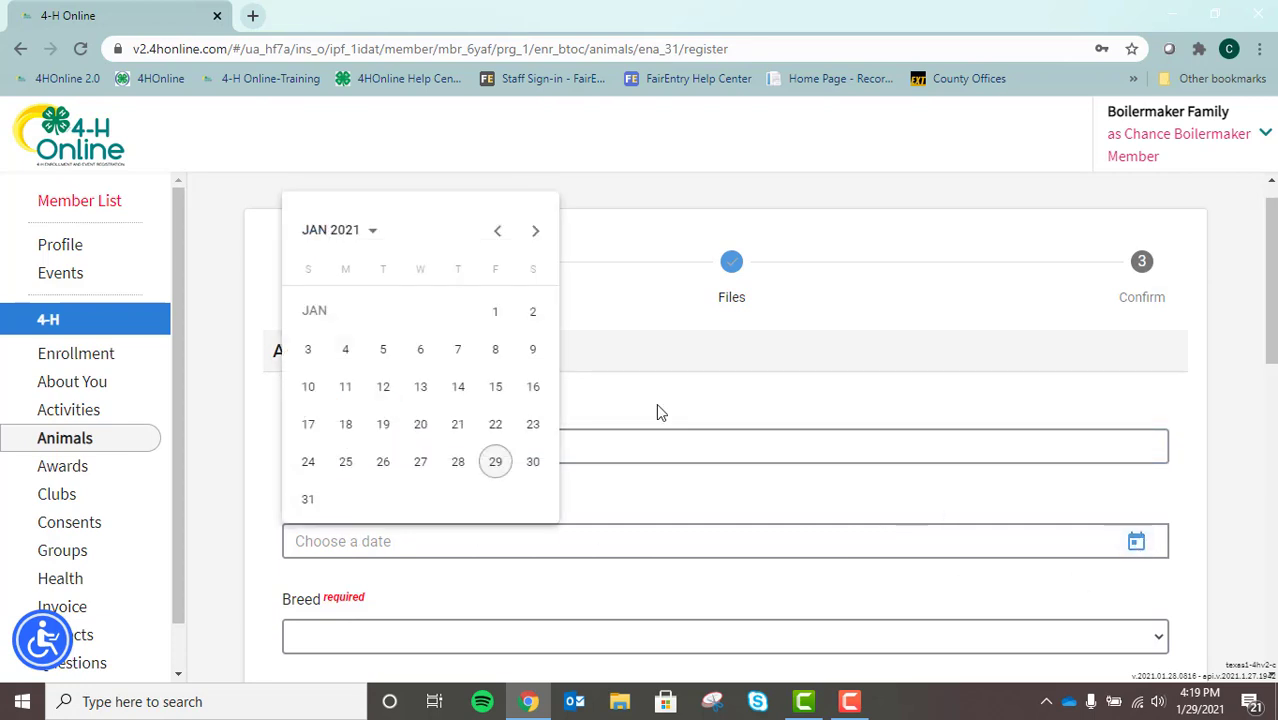
click(530, 353)
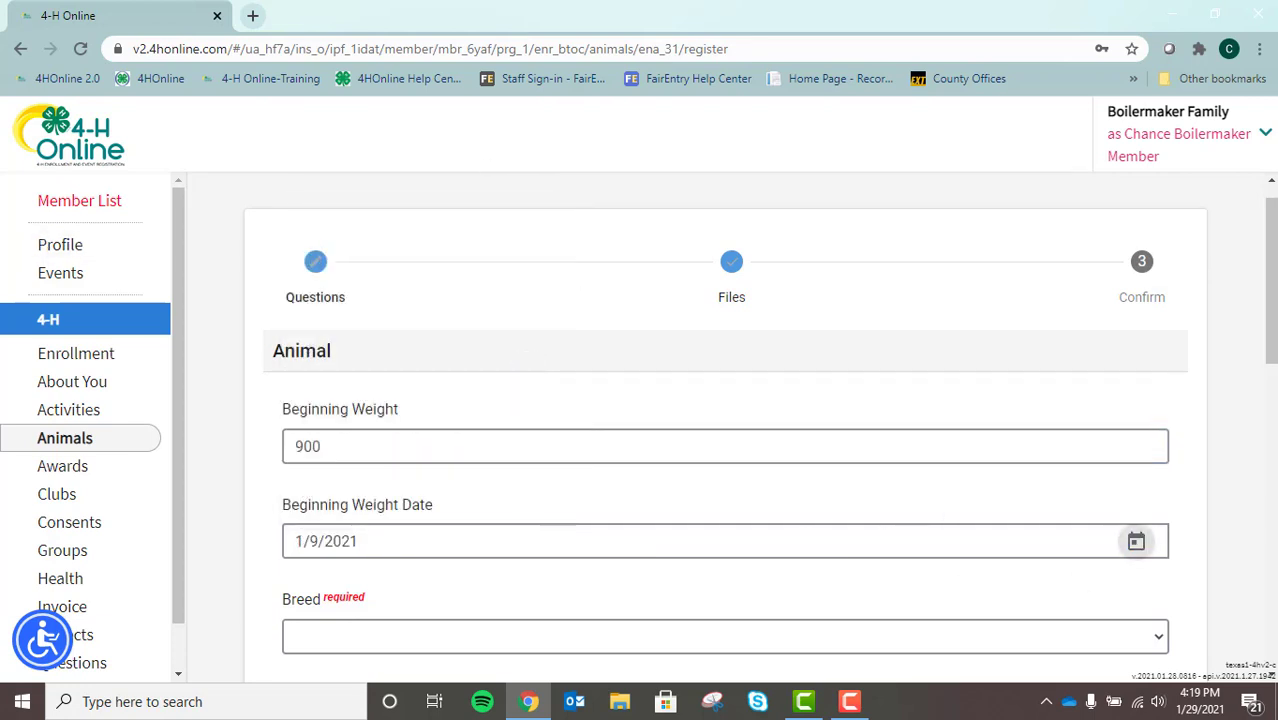
Choose Hereford as the steer's breed
drag(1272, 360, 1274, 415)
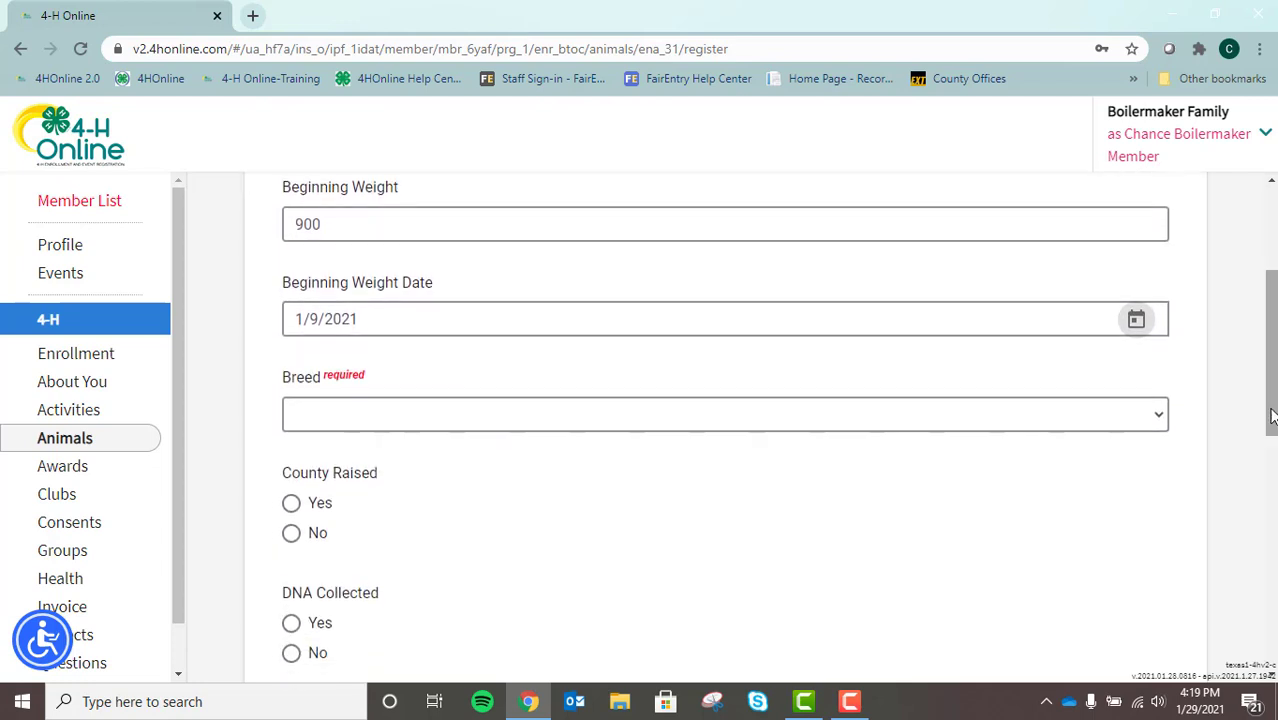
click(868, 422)
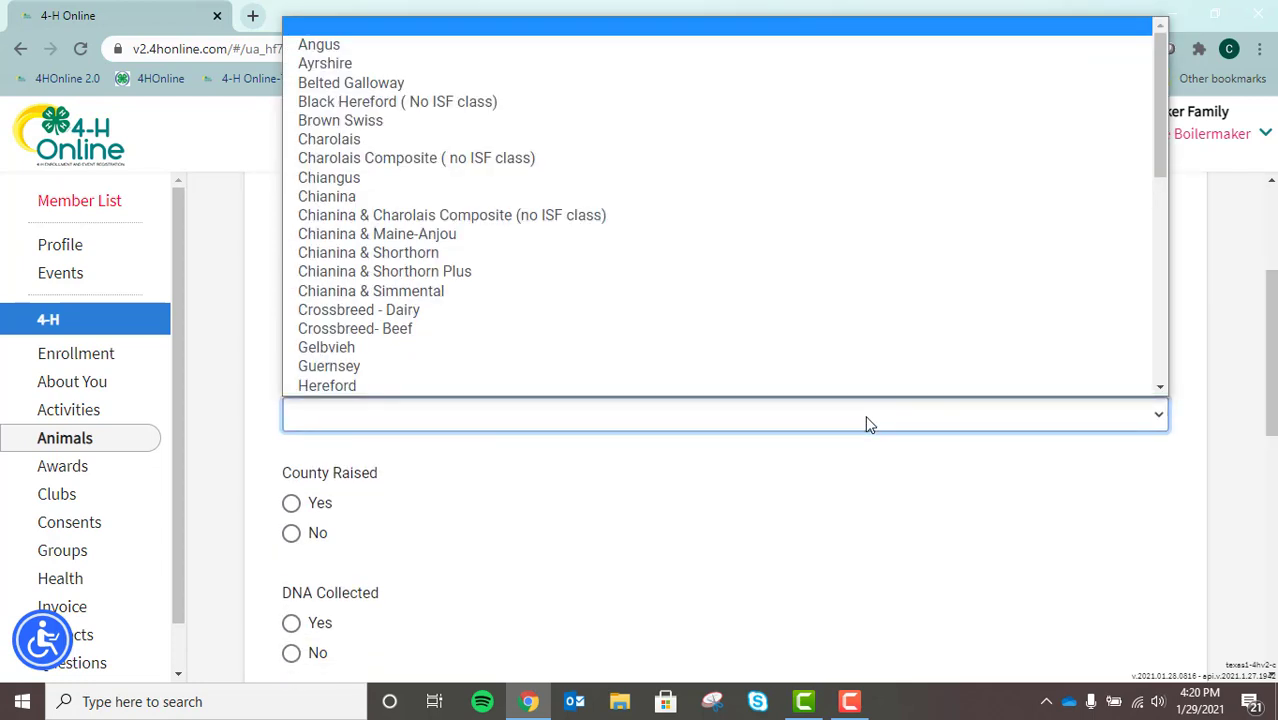
drag(1162, 144, 1162, 186)
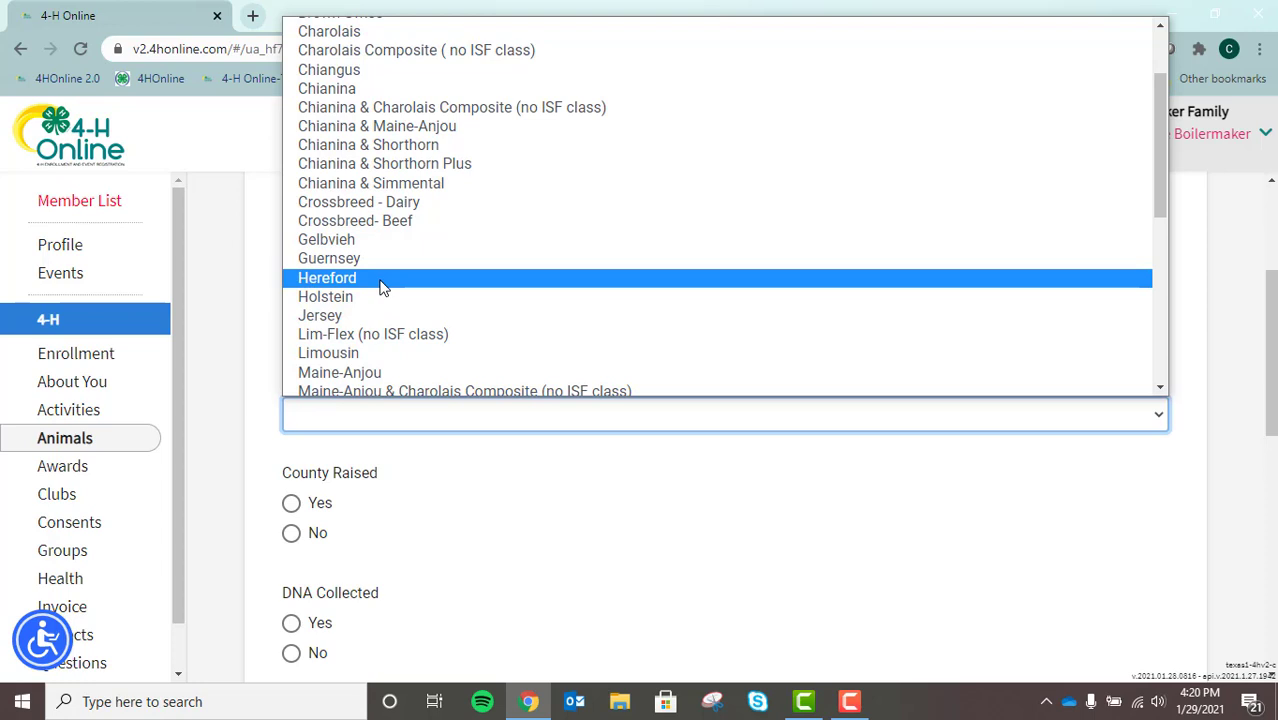
click(381, 287)
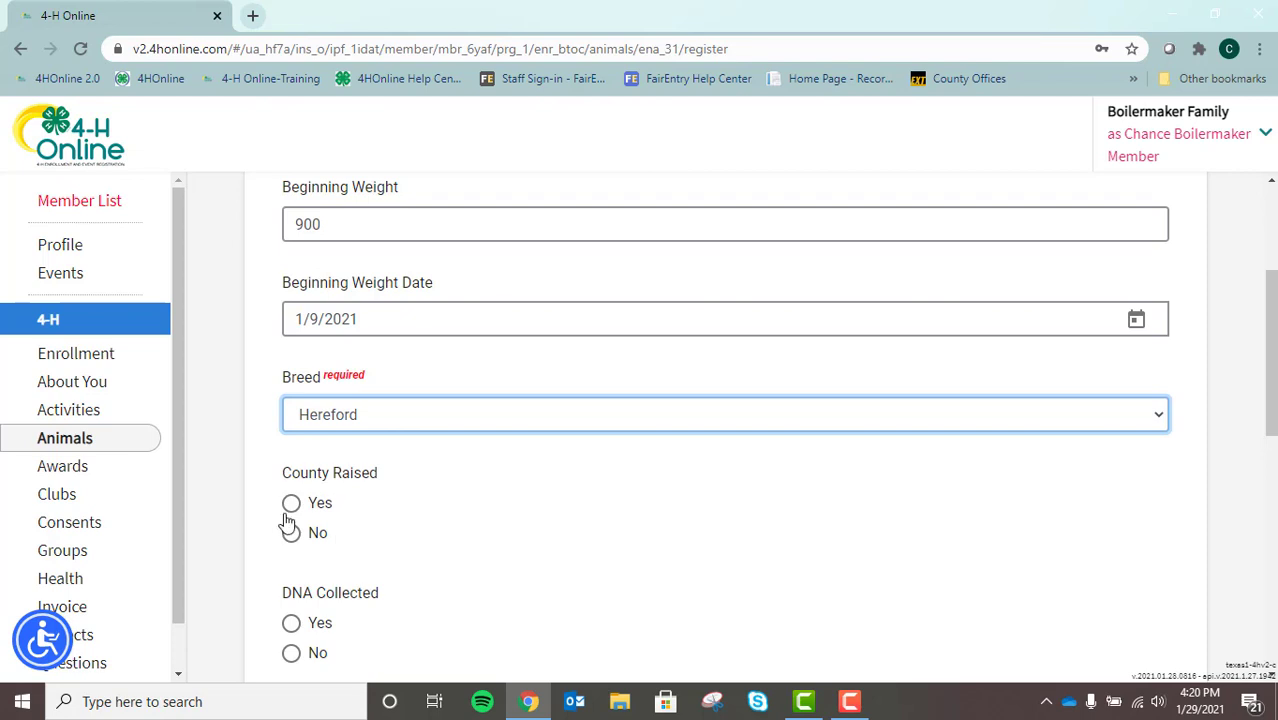
Answer Yes to both County Raised and DNA Collected
click(292, 510)
scroll(489, 464, down, 2)
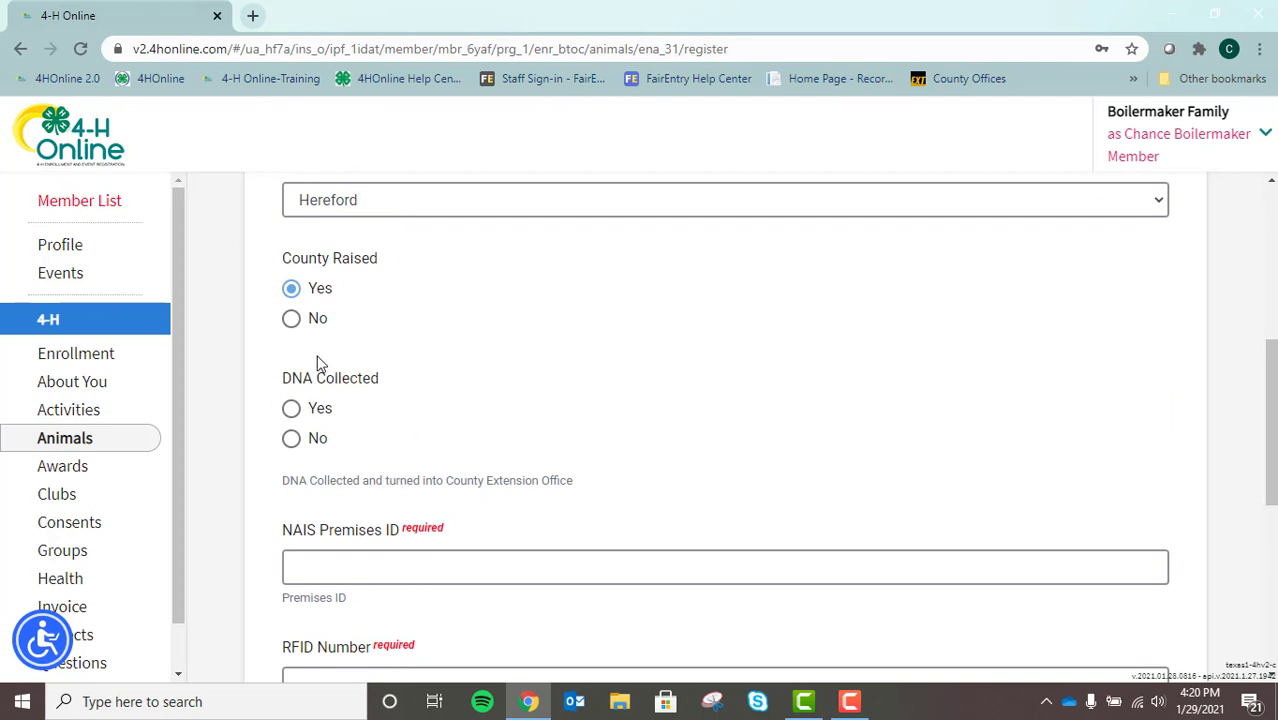
click(290, 408)
drag(1263, 373, 1268, 425)
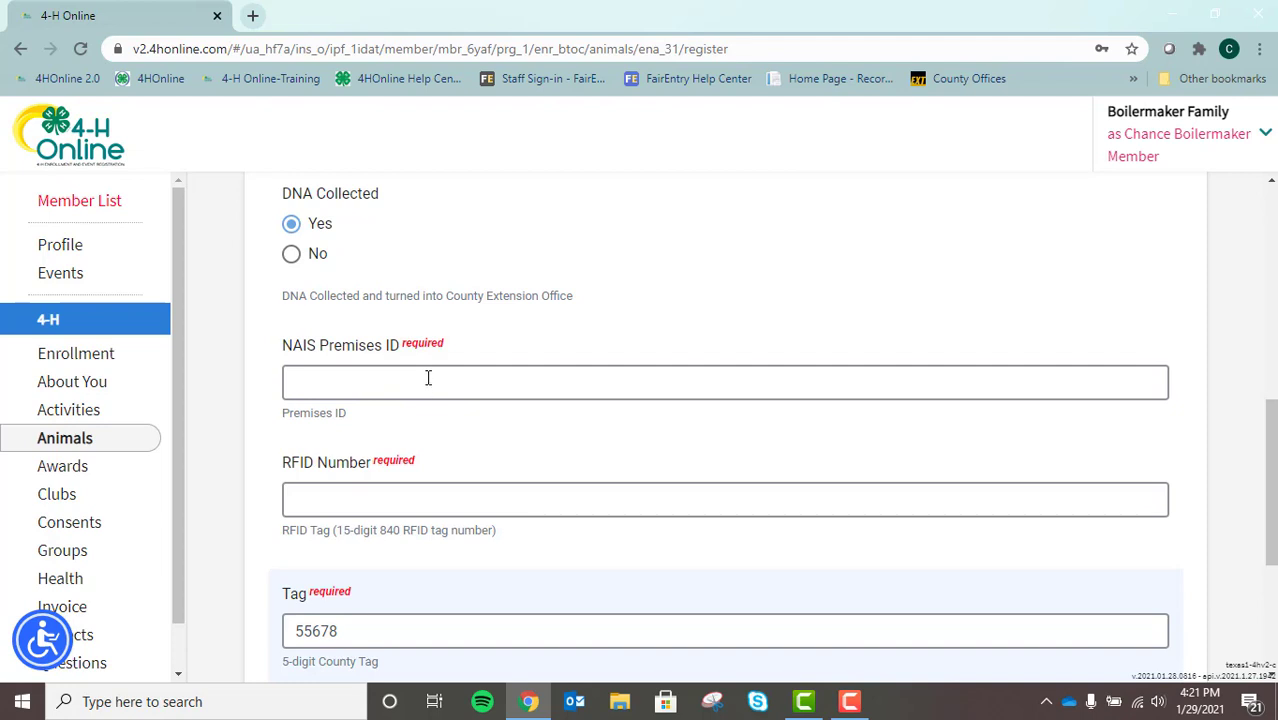
Enter the farm's NAIS Premises ID
click(429, 376)
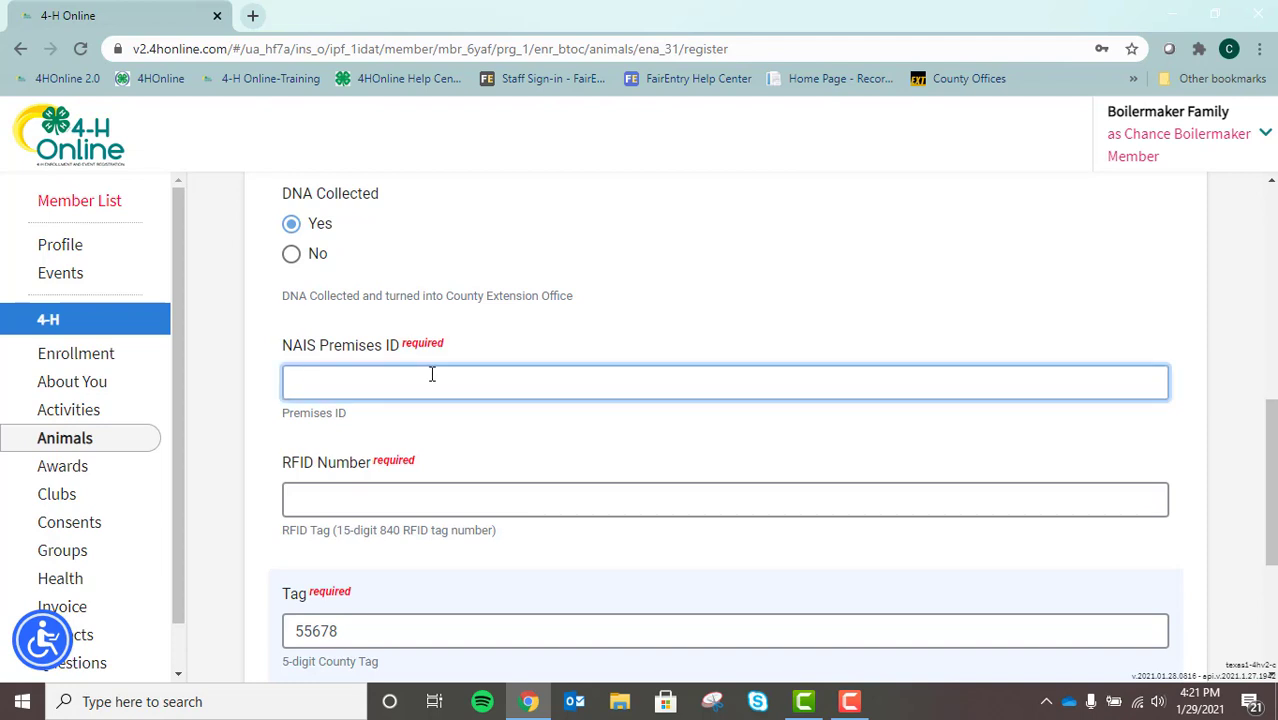
scroll(1272, 461, down, 1)
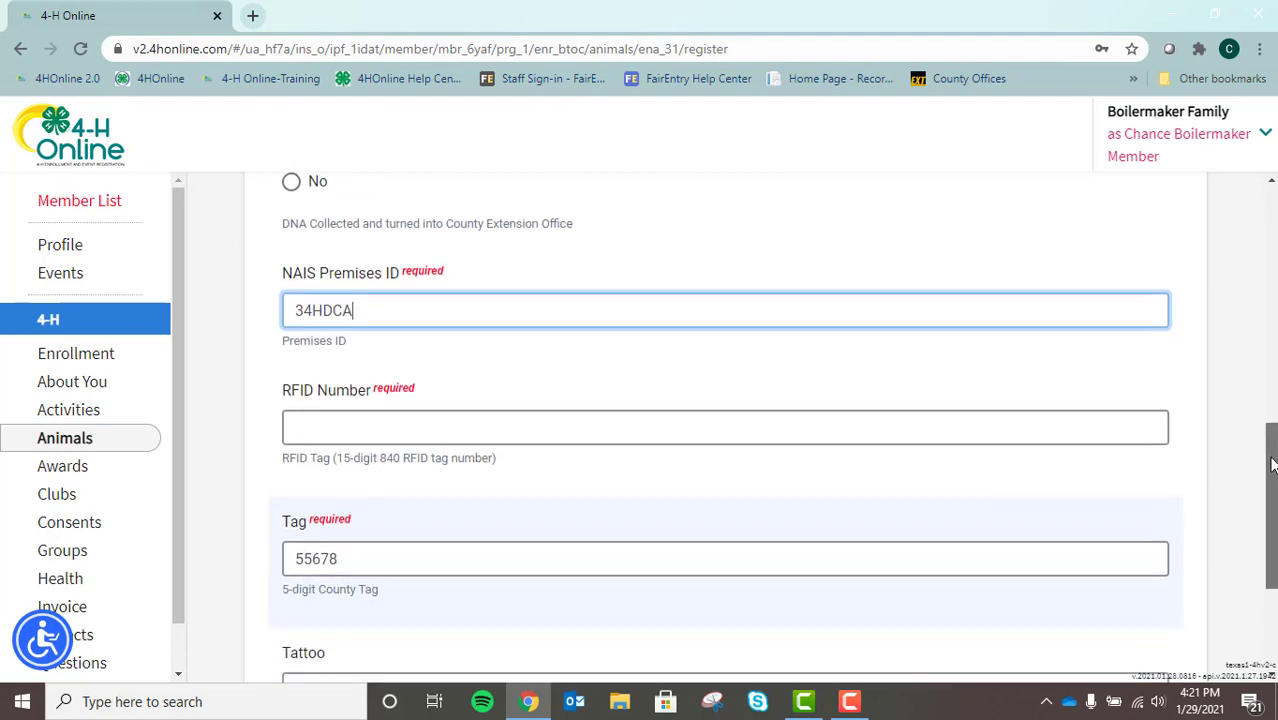
scroll(1272, 461, down, 2)
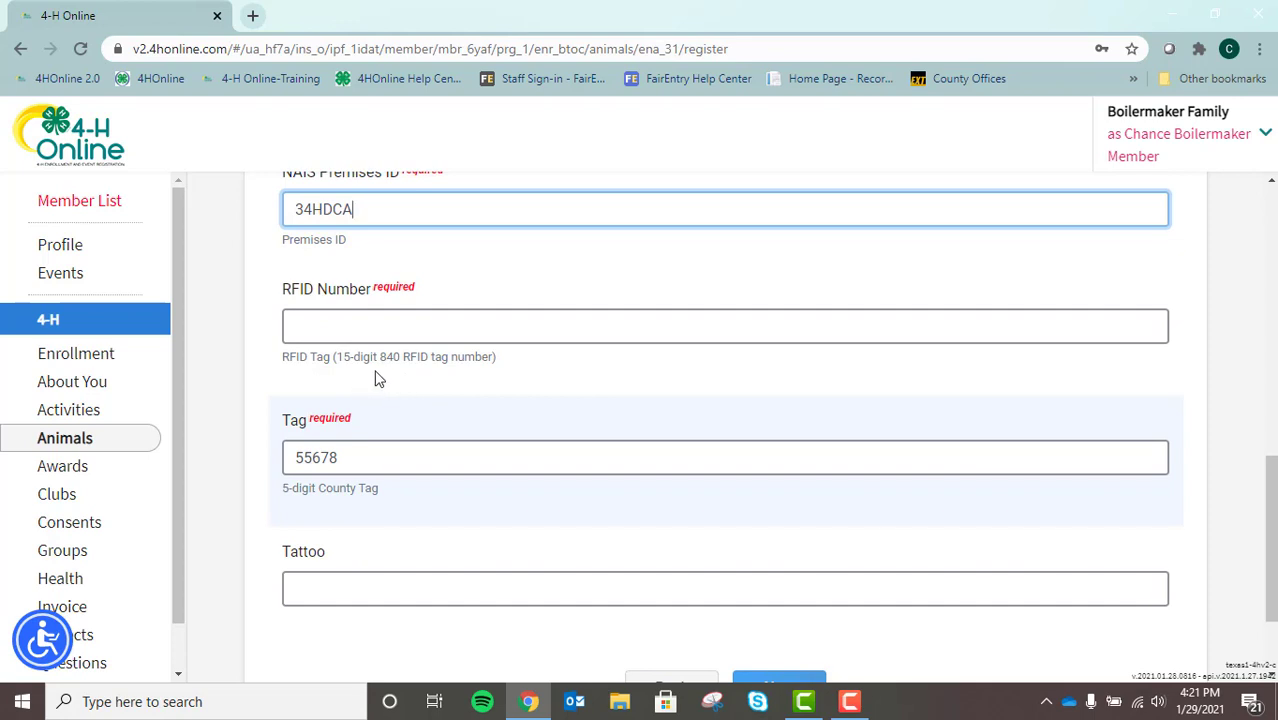
click(323, 326)
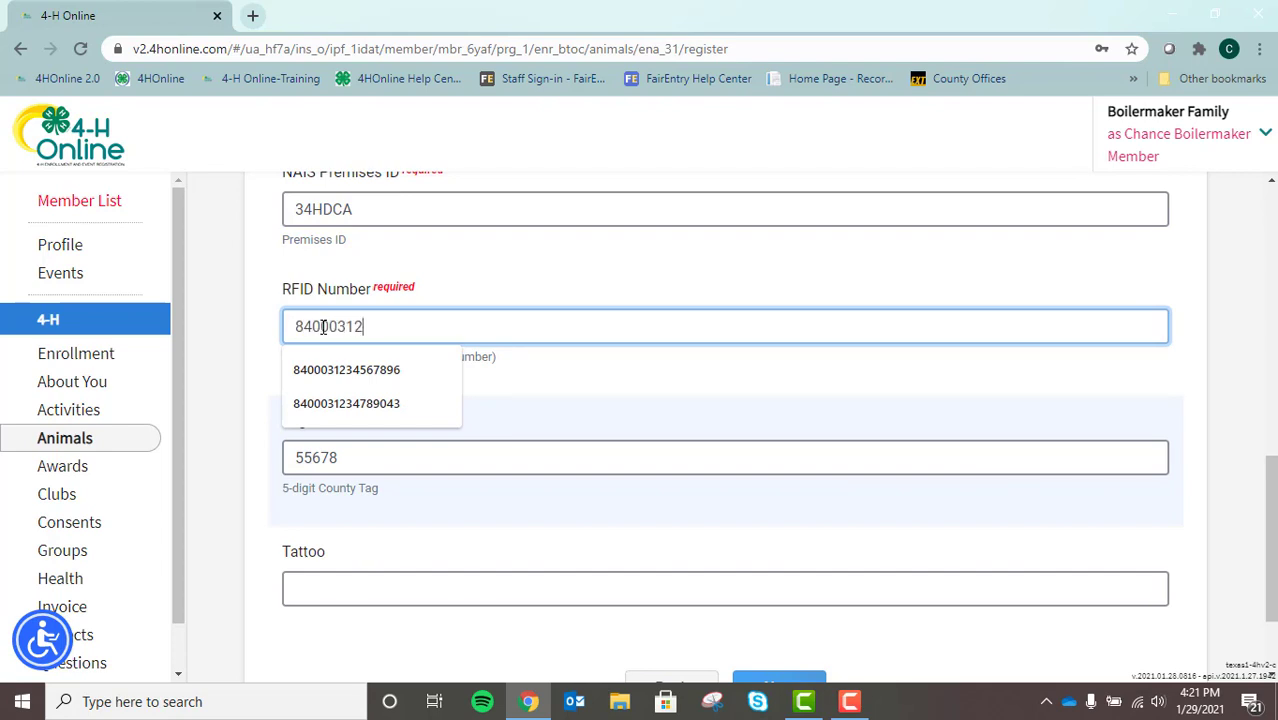
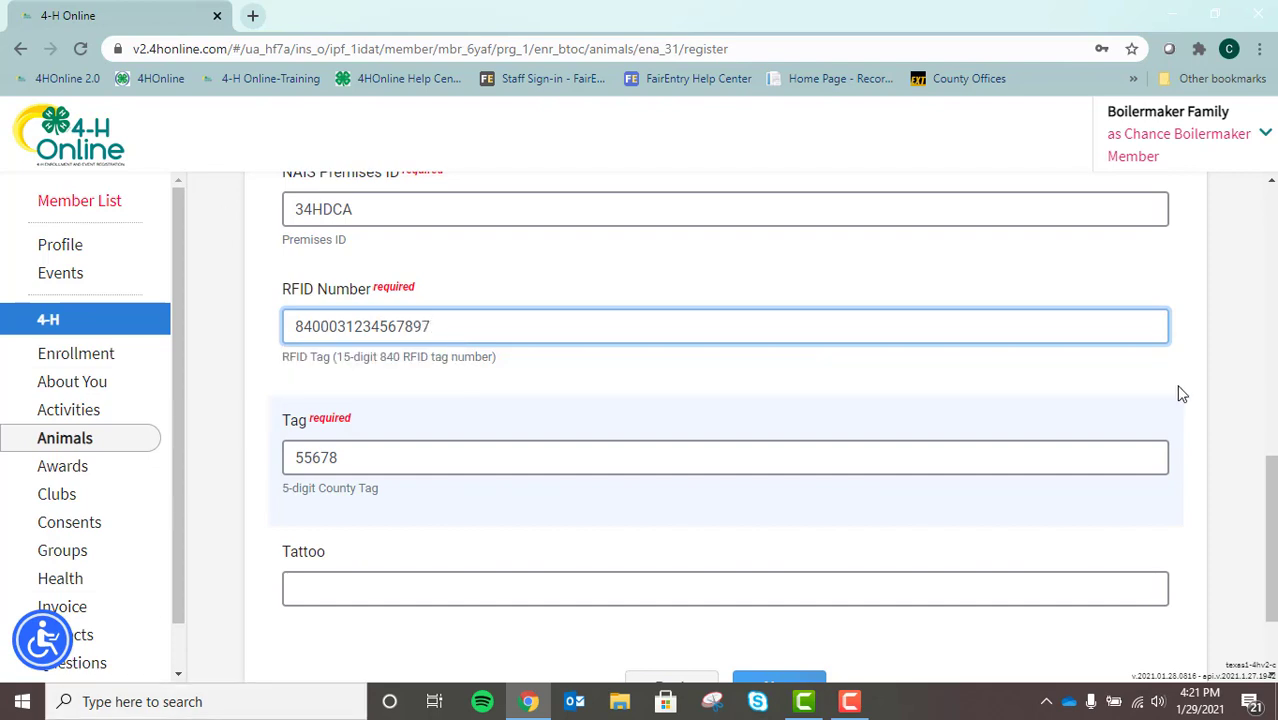
drag(1270, 472, 1270, 486)
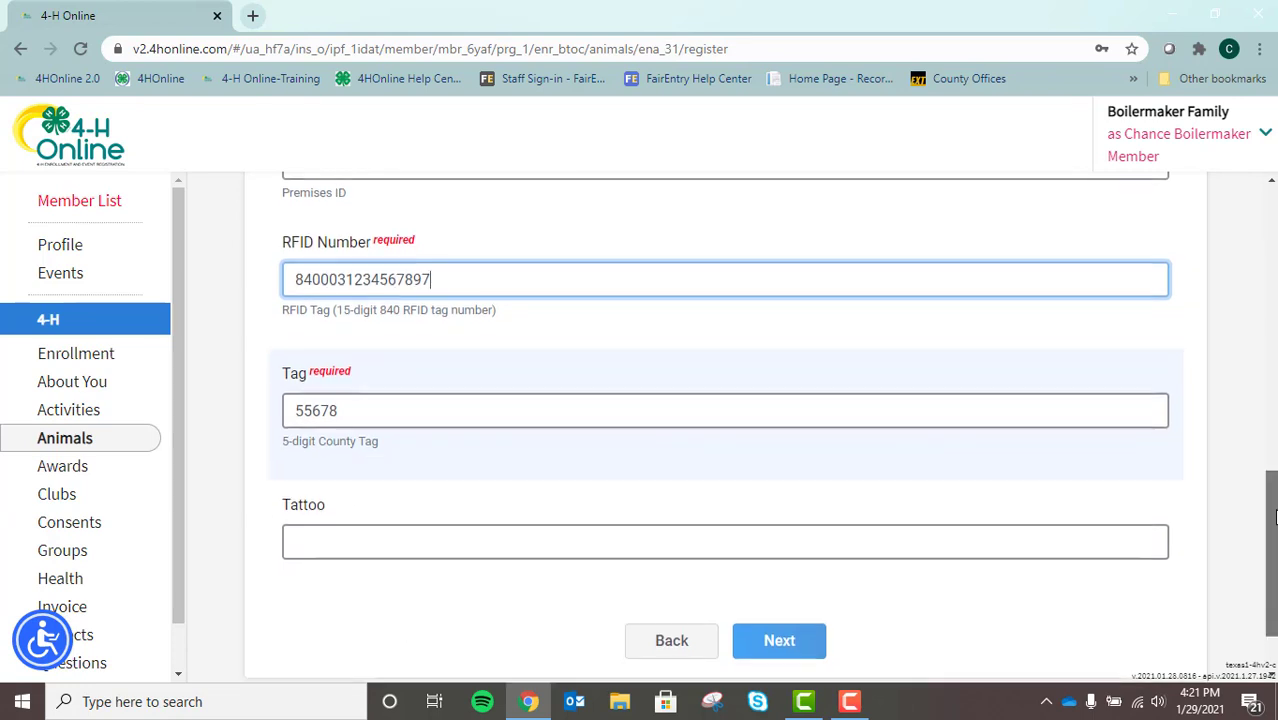
scroll(1250, 540, down, 1)
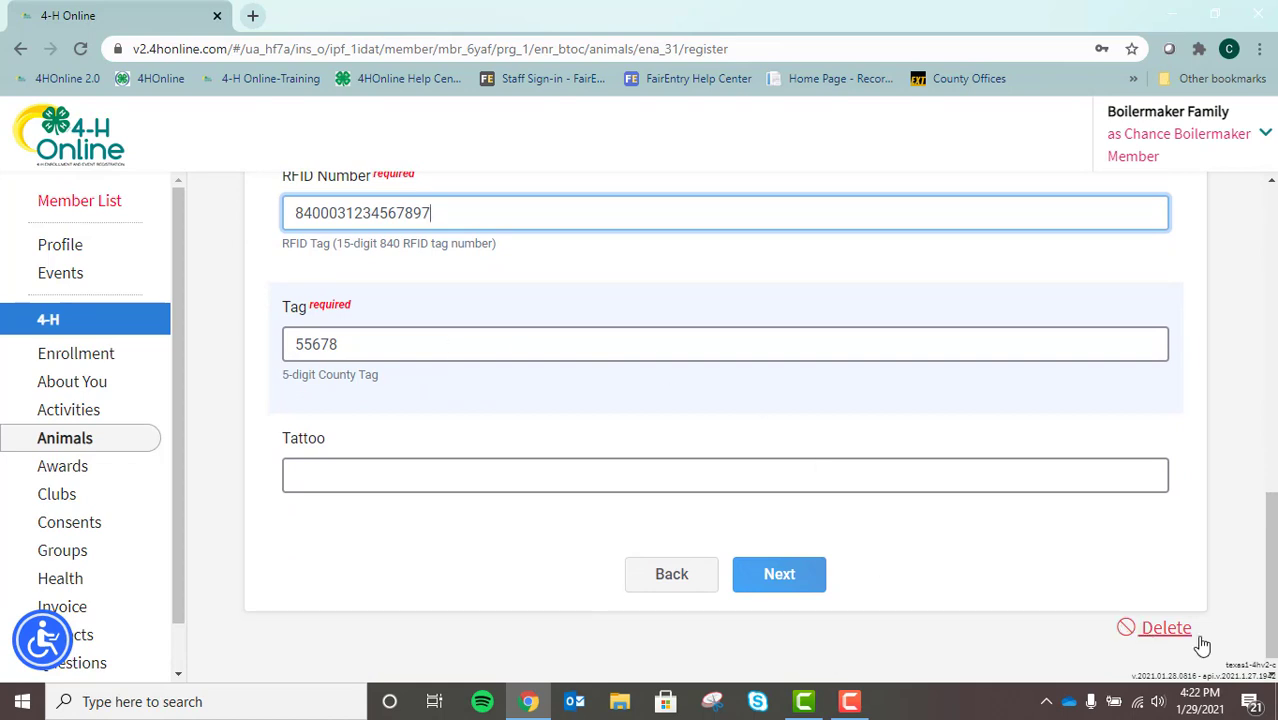
drag(1271, 622, 1274, 592)
Move past the Questions and Files steps and submit from the Confirm page
click(780, 582)
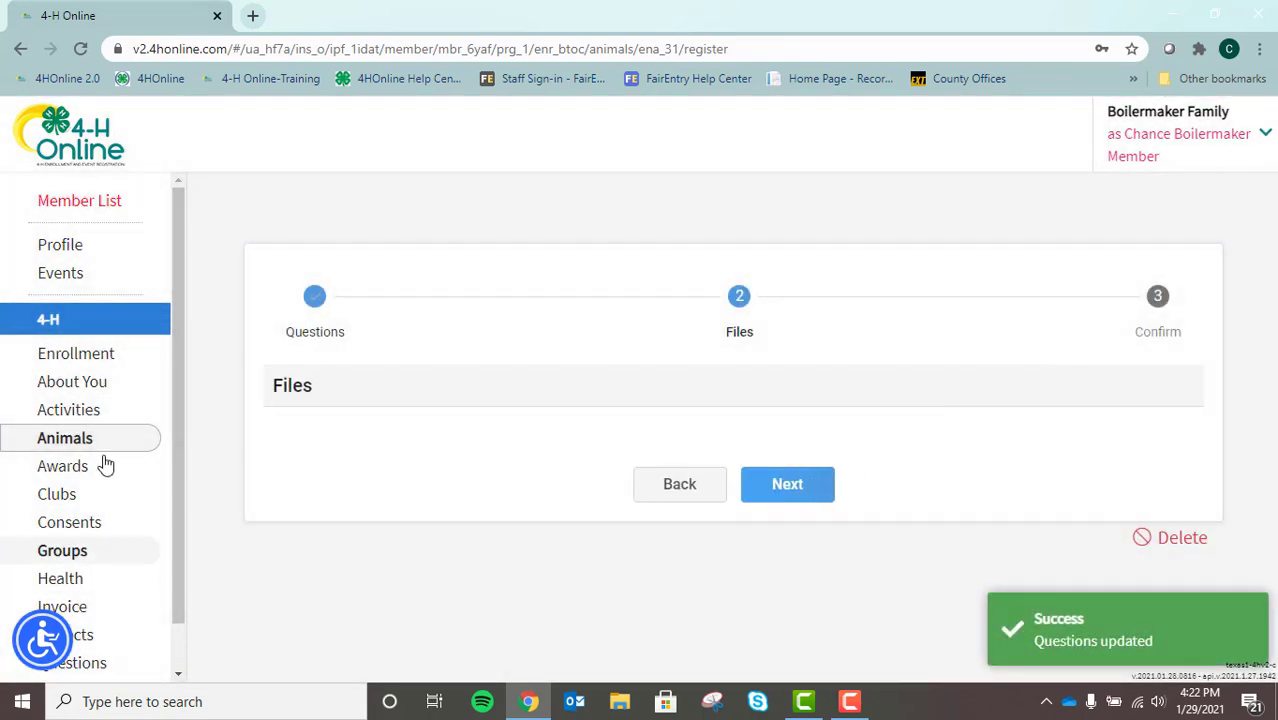
click(787, 485)
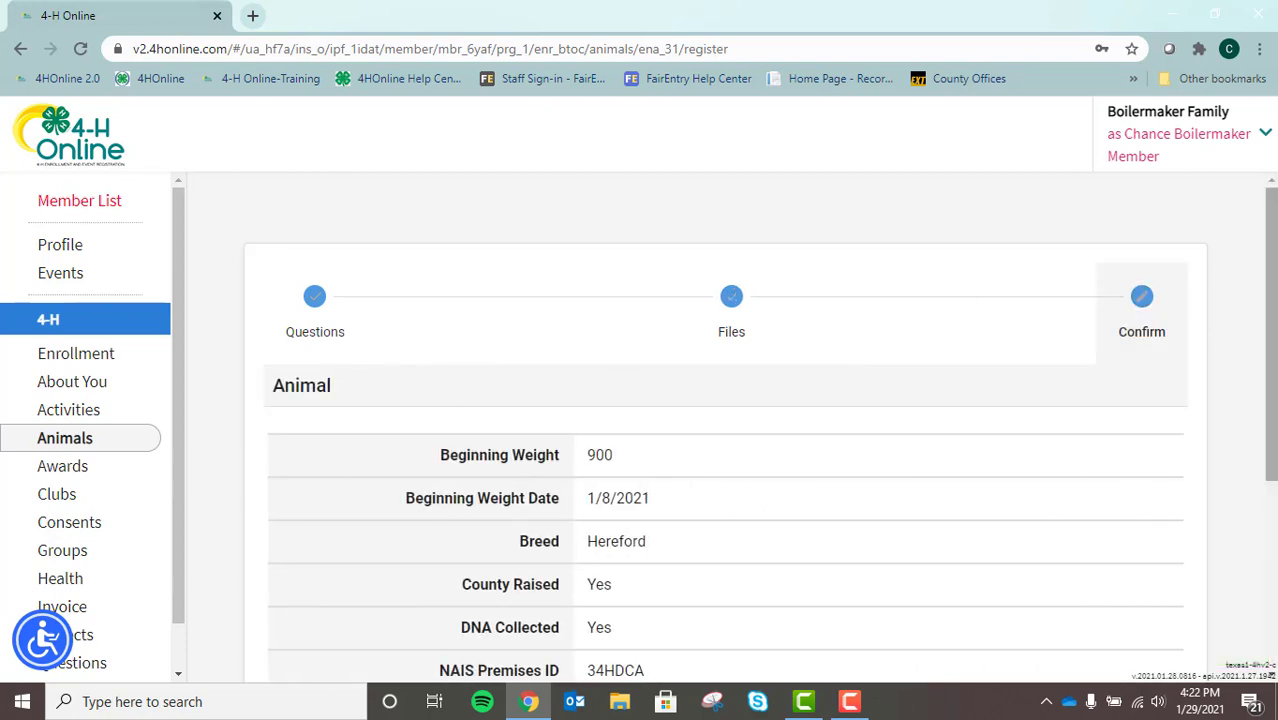
drag(1275, 237, 1271, 393)
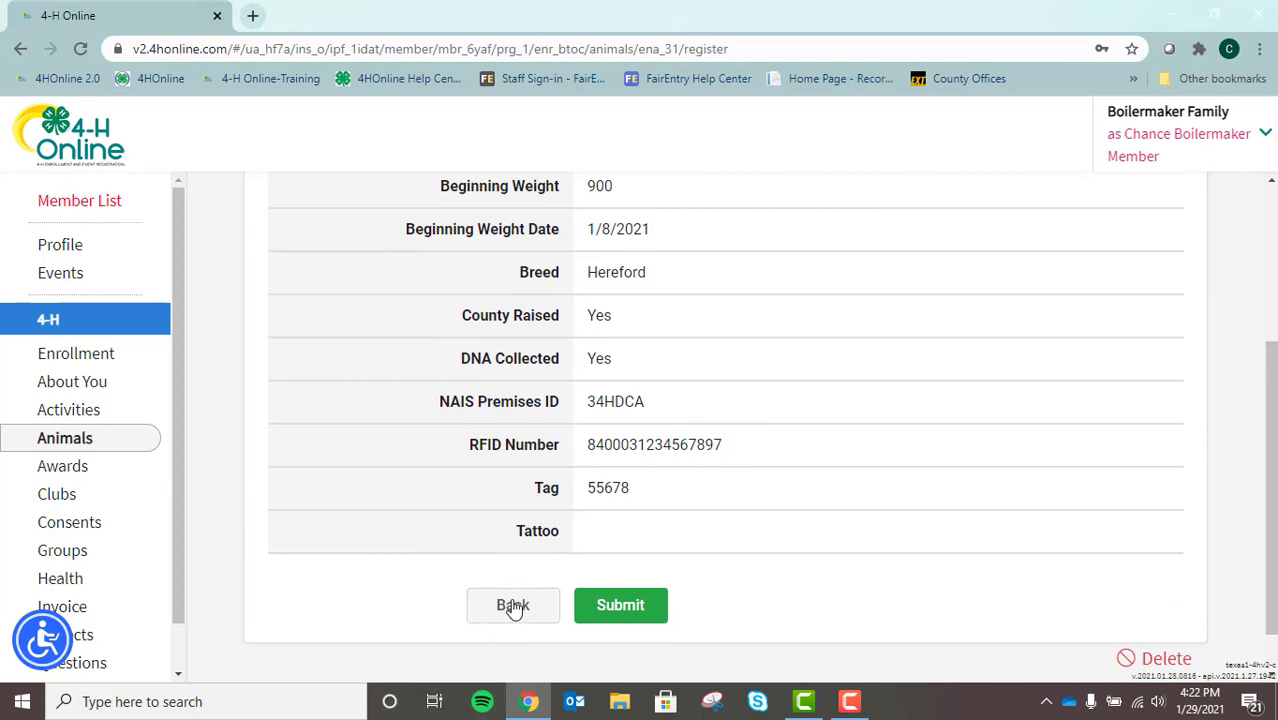
click(645, 618)
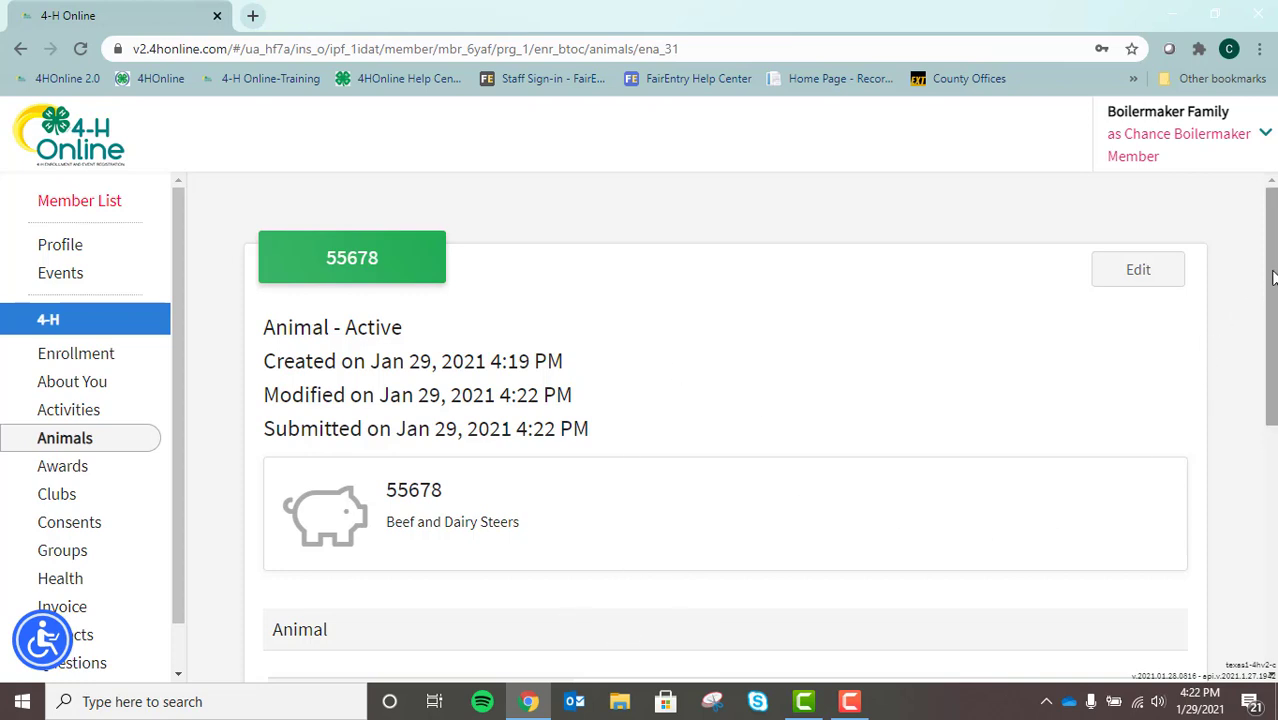
Return to the member's Animals list showing 55678 Active beside Bessy
scroll(1273, 275, down, 1)
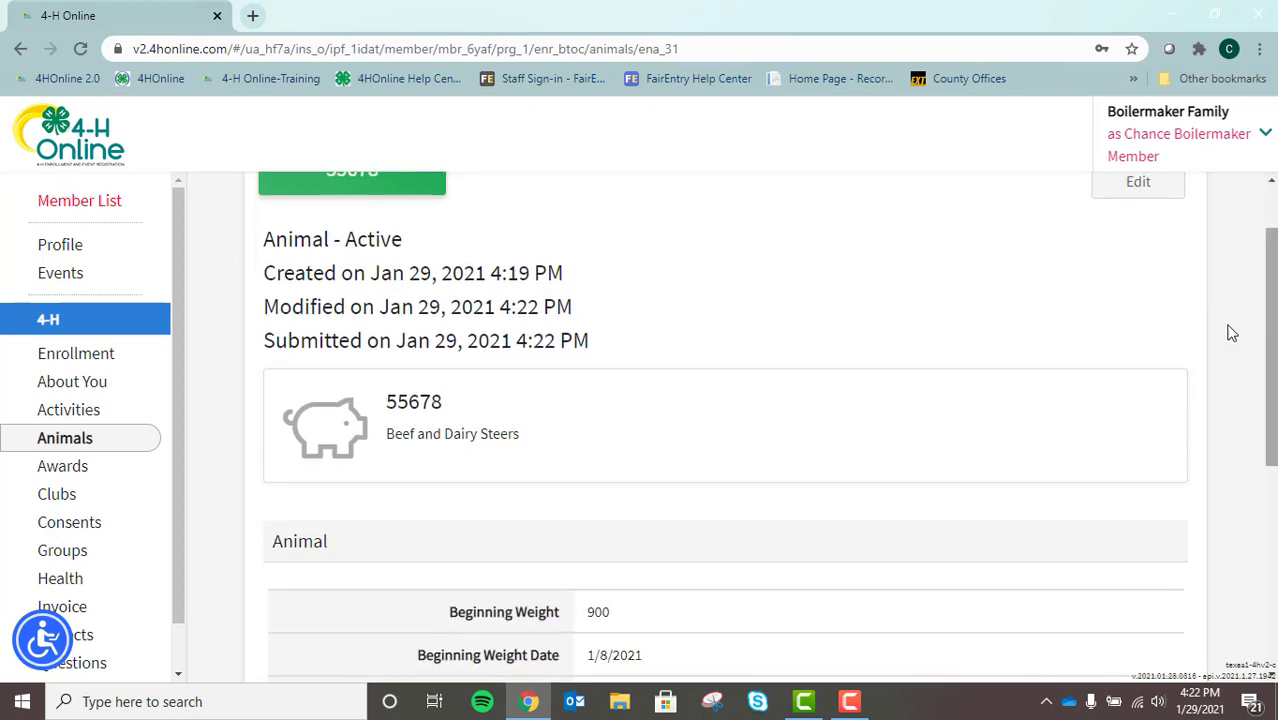
click(100, 447)
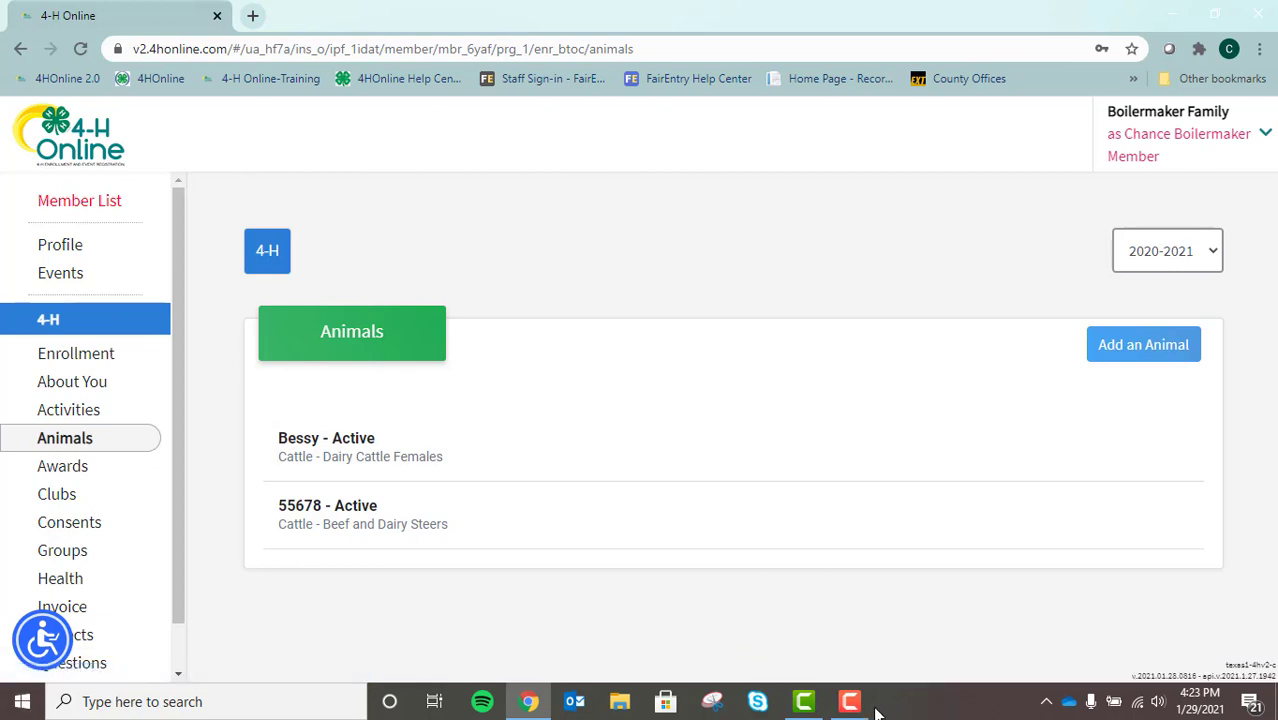
mouse_move(857, 706)
click(849, 701)
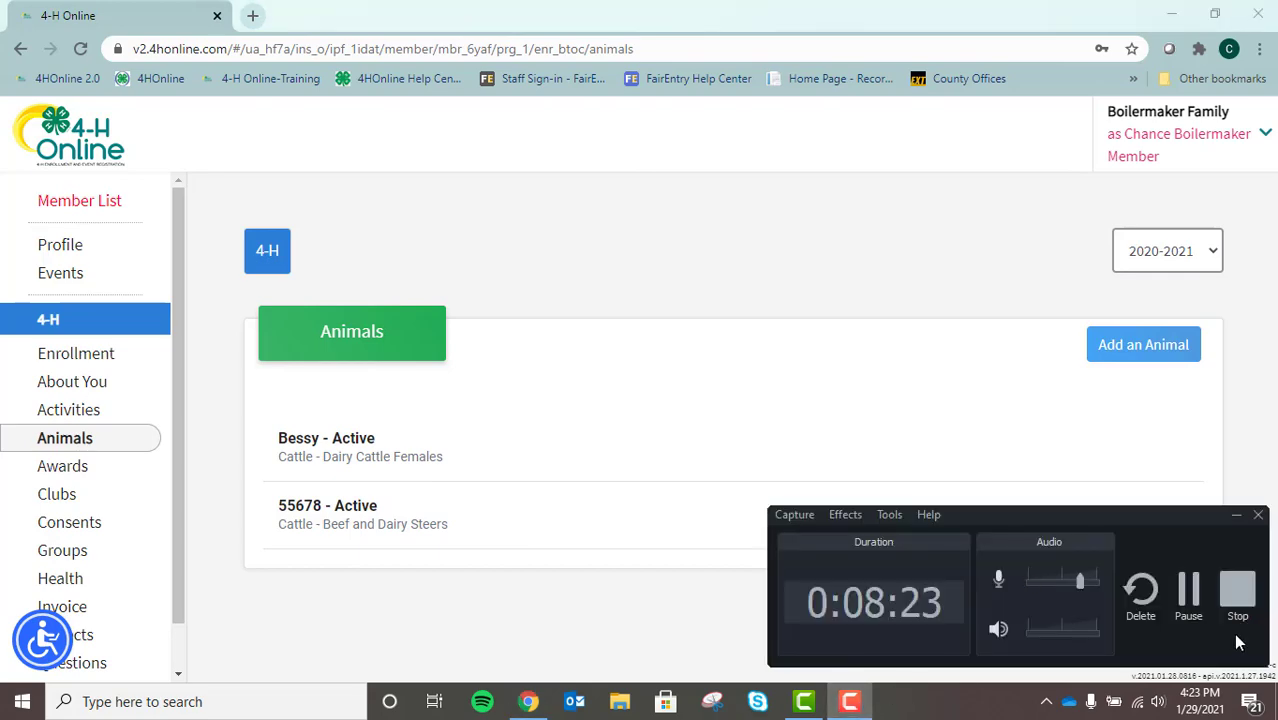